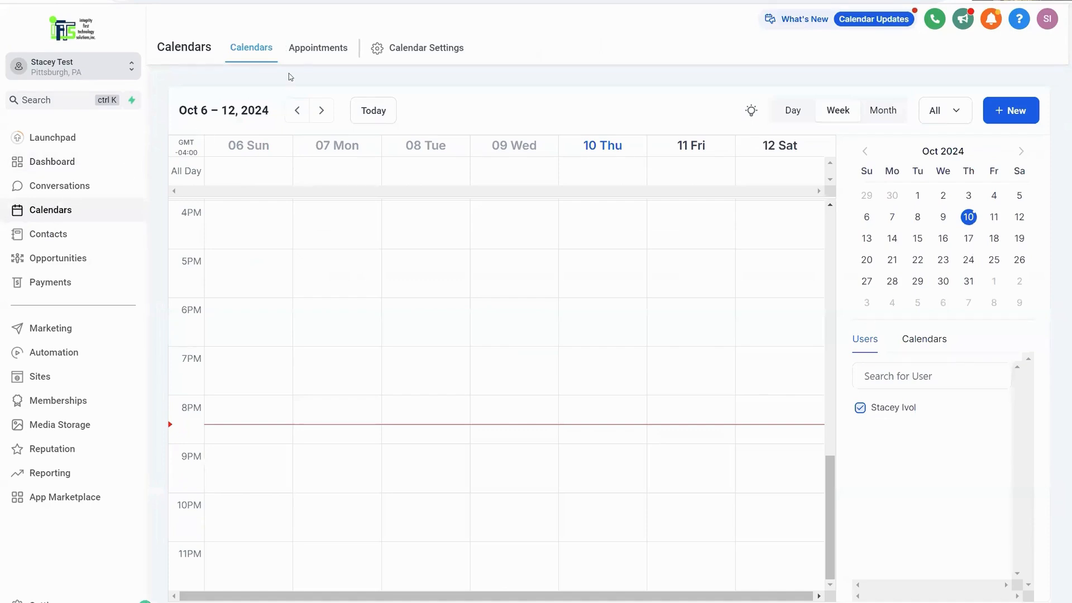
- Open the sharing options of the personal calendar in the calendar settings and copy its permanent link
{"action": "left_click", "coordinate": [445, 55]}
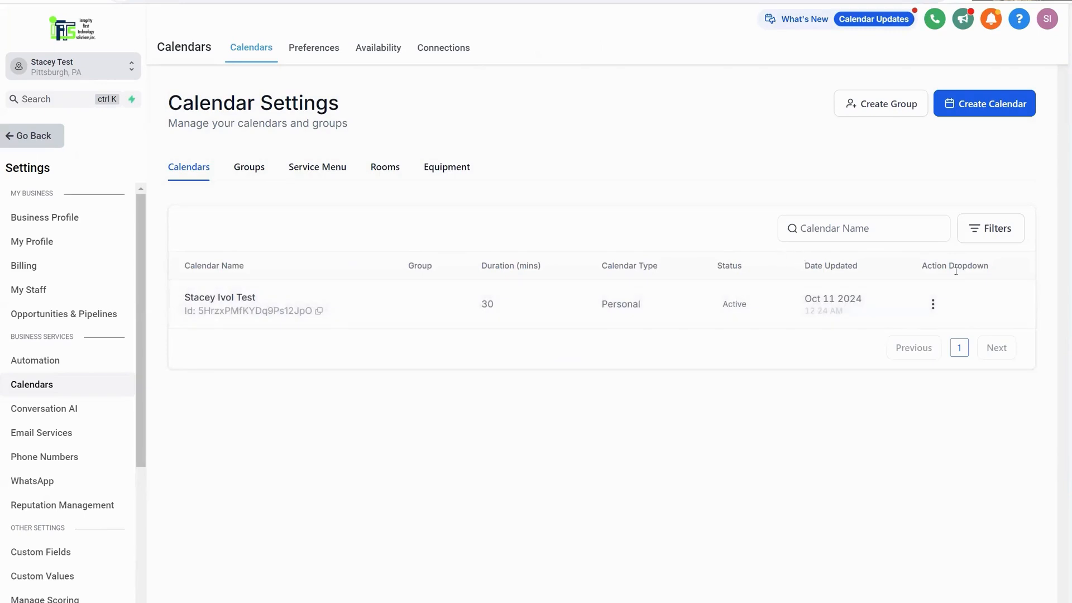
{"action": "left_click", "coordinate": [932, 304]}
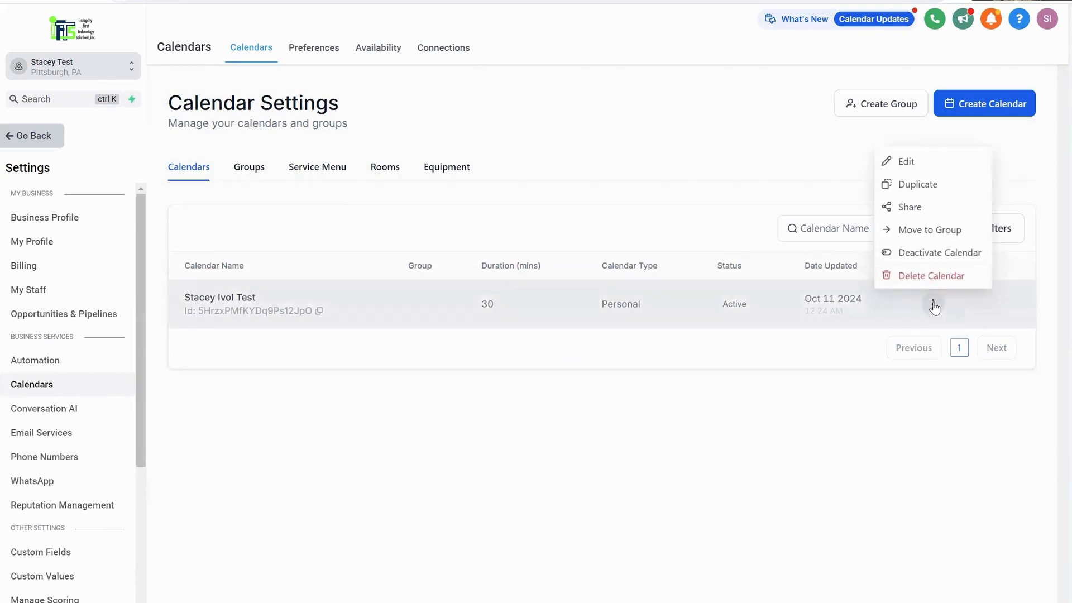
{"action": "left_click", "coordinate": [905, 206]}
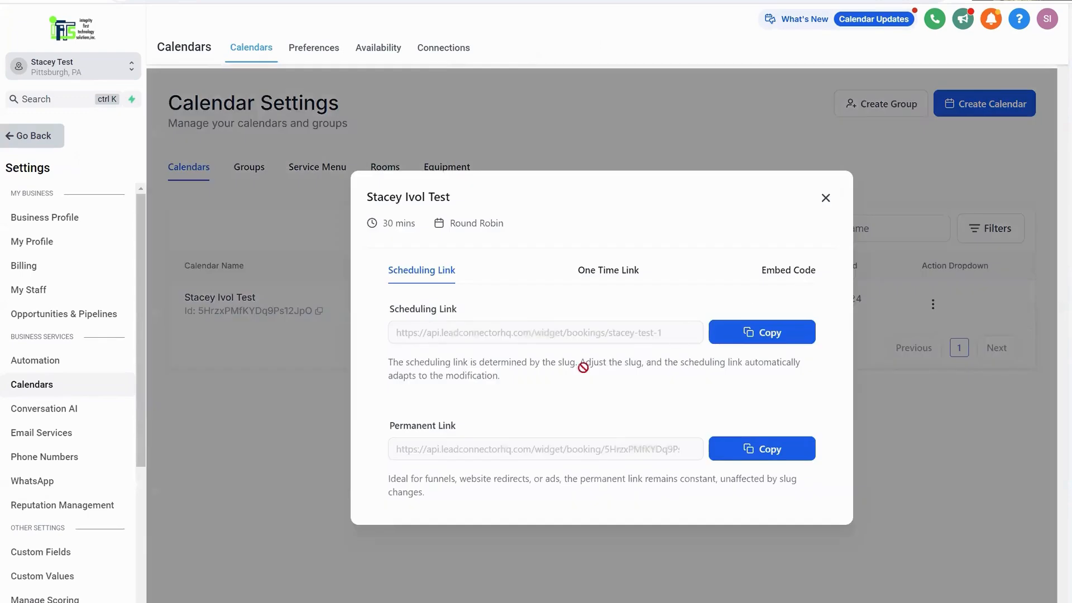
{"action": "left_click", "coordinate": [764, 449]}
- Open the copied booking link in a new browser tab and review the time slots offered for October 11
{"action": "key", "text": "ctrl+t"}
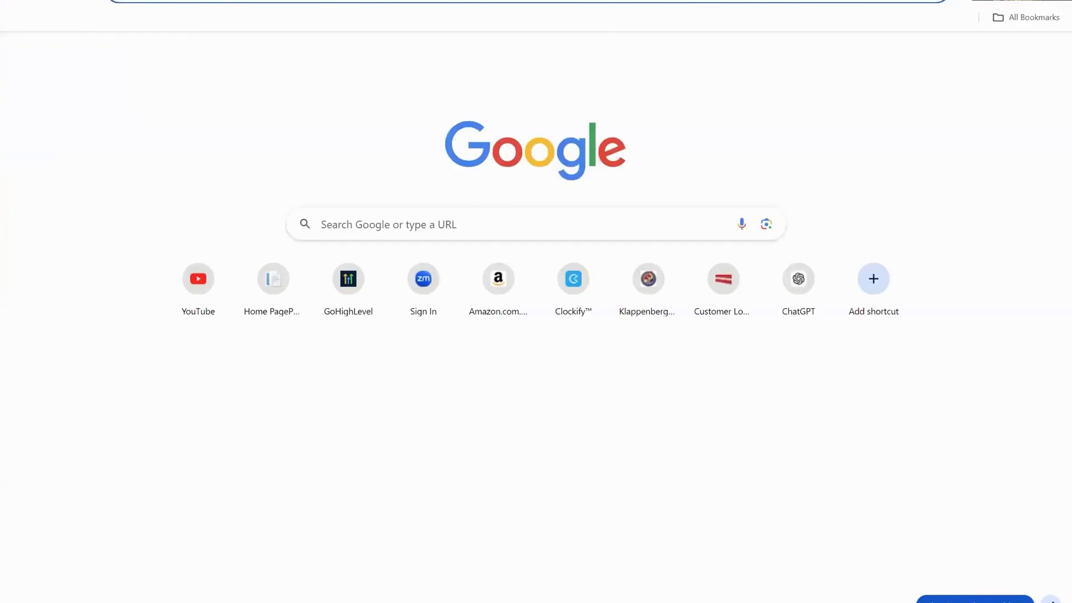
{"action": "key", "text": "ctrl+v"}
{"action": "key", "text": "Return"}
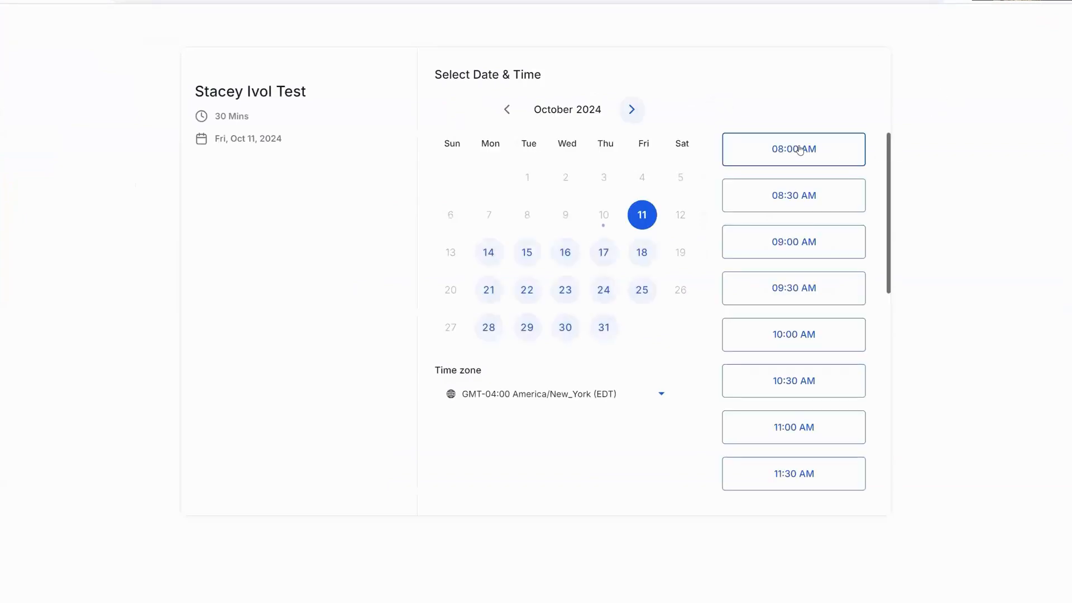
{"action": "scroll", "coordinate": [809, 249], "scroll_direction": "down", "scroll_amount": 8}
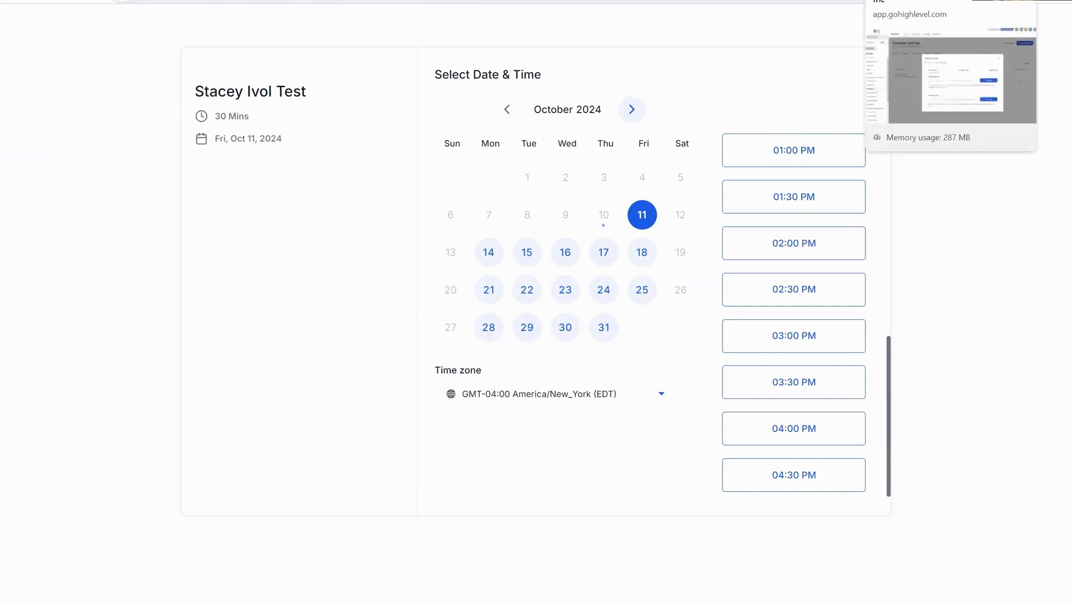
- Return to the calendar settings, close the sharing dialog, and add a new Google Calendar connection
{"action": "left_click", "coordinate": [915, 1]}
{"action": "left_click", "coordinate": [827, 199]}
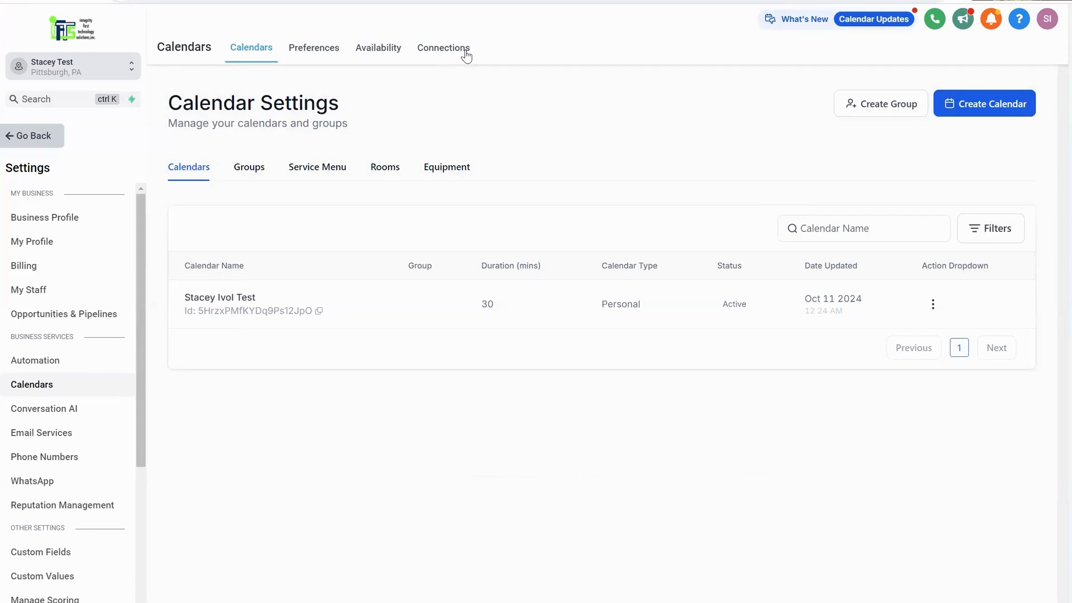
{"action": "left_click", "coordinate": [466, 56]}
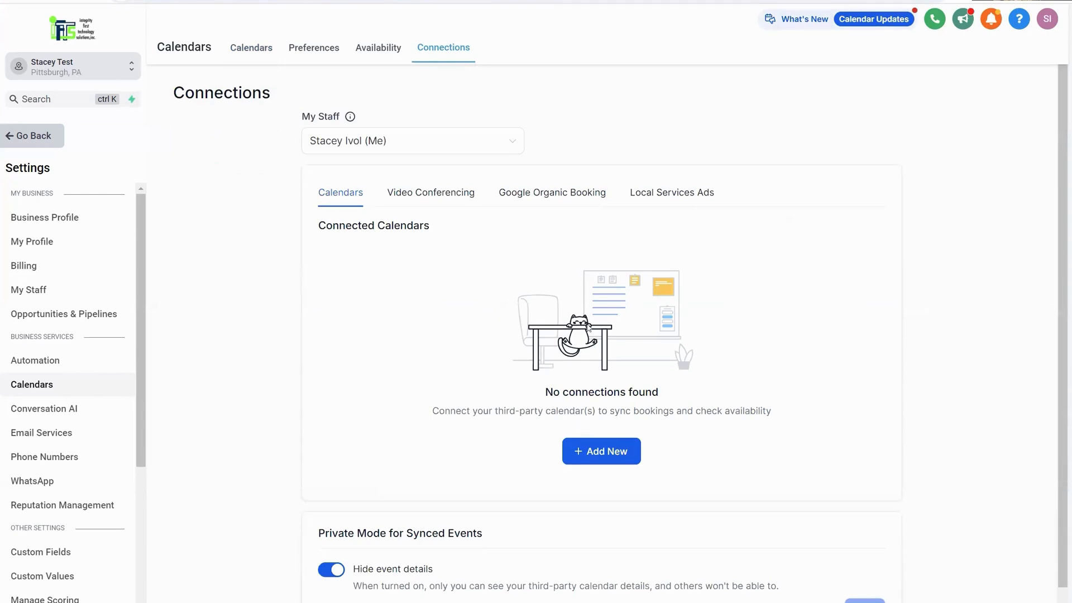
{"action": "left_click", "coordinate": [585, 454]}
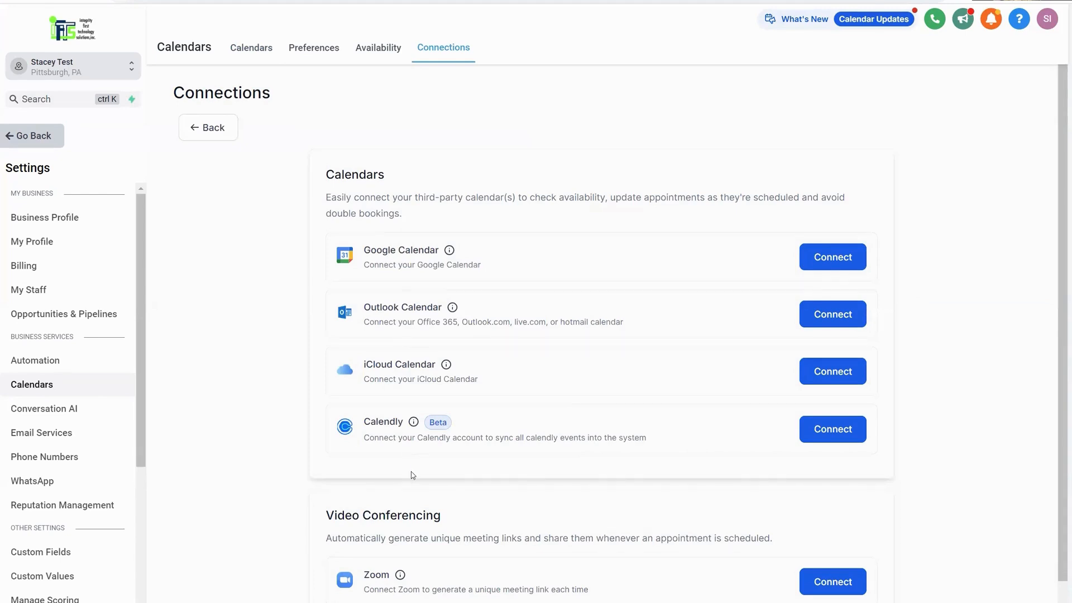
{"action": "left_click", "coordinate": [809, 257]}
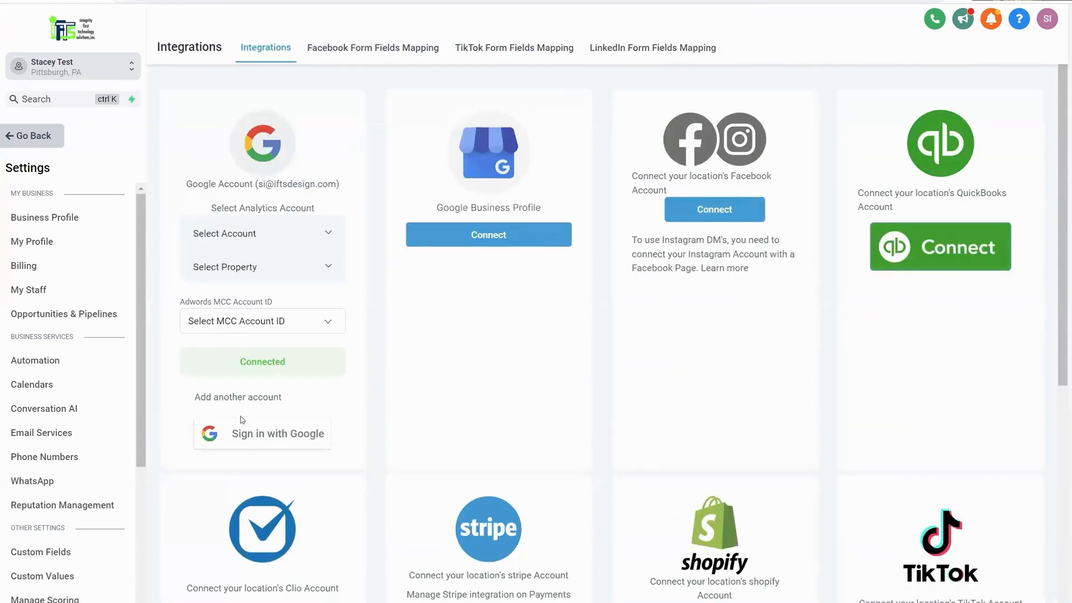
- Sign in with the existing Google account and allow Lead Connector to access it
{"action": "left_click", "coordinate": [246, 438]}
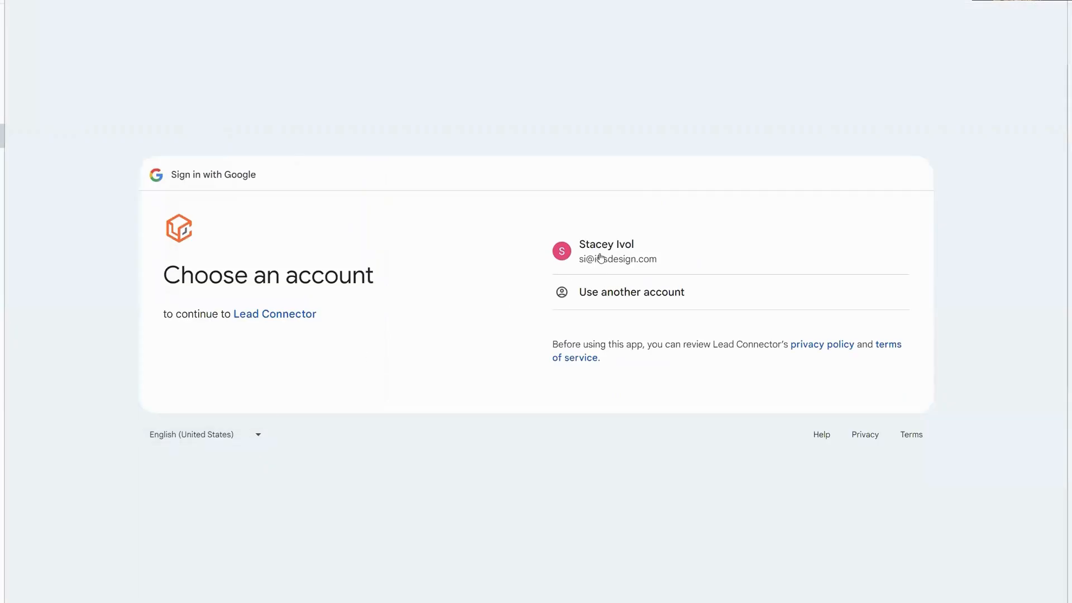
{"action": "left_click", "coordinate": [600, 258]}
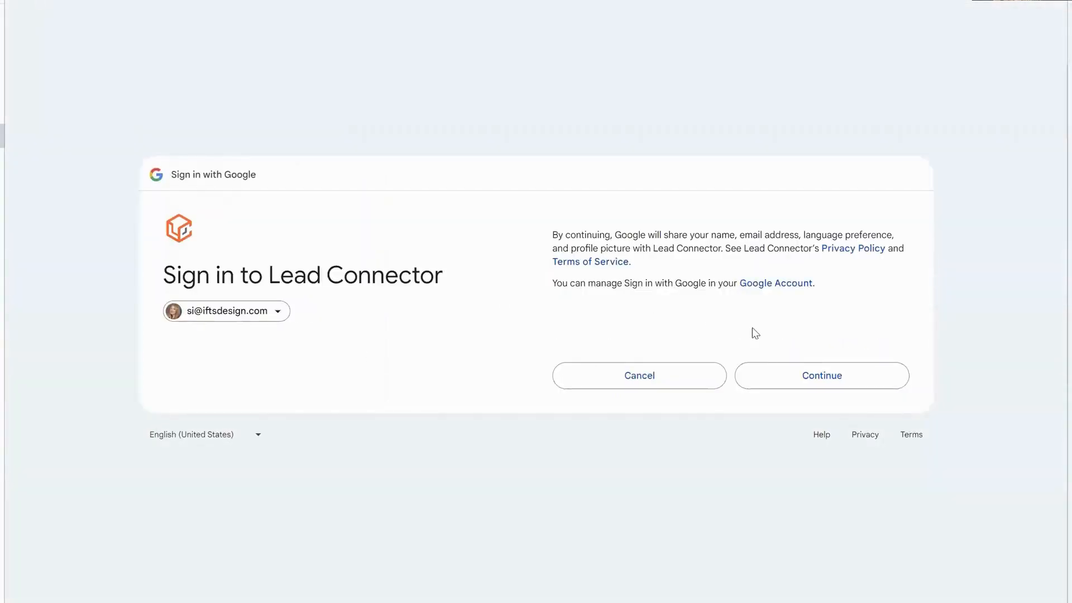
{"action": "left_click", "coordinate": [780, 375]}
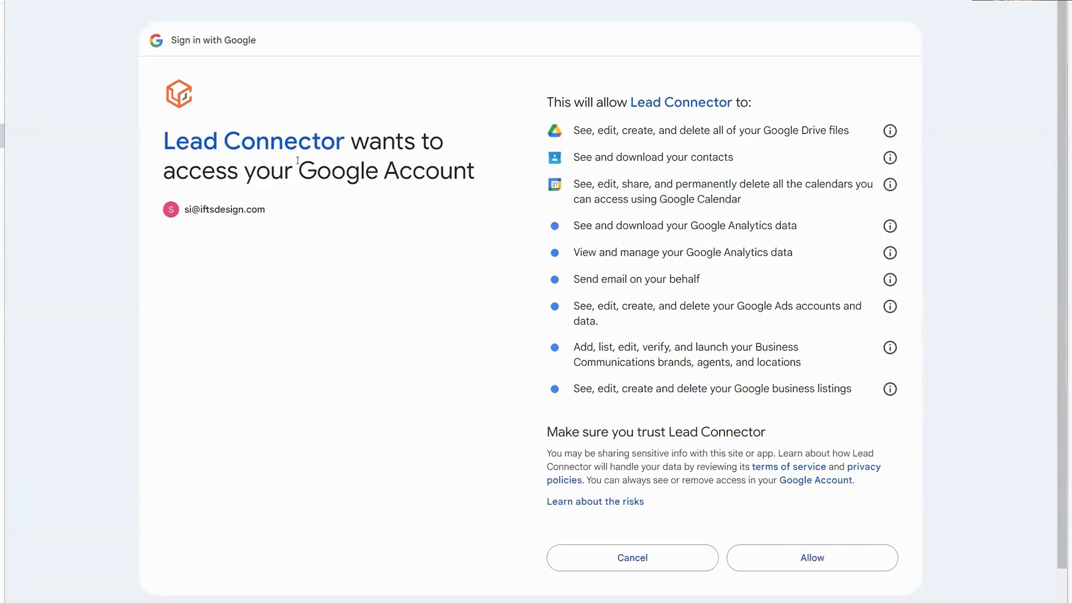
{"action": "left_click", "coordinate": [788, 567]}
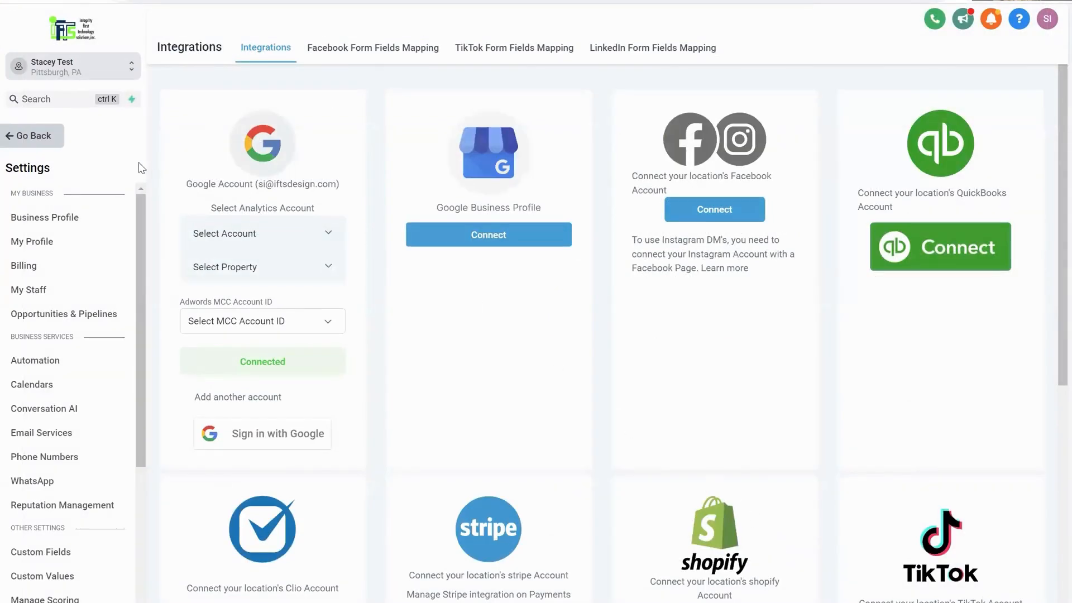
- Leave the integrations page and reopen the calendar connections in the calendar settings
{"action": "left_click", "coordinate": [38, 135]}
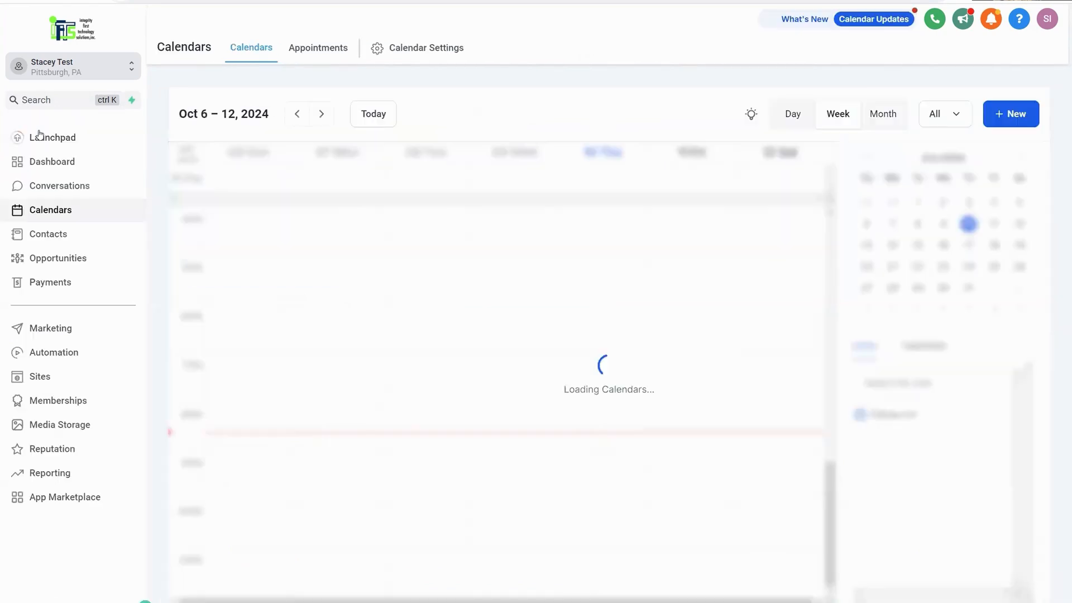
{"action": "left_click", "coordinate": [415, 55]}
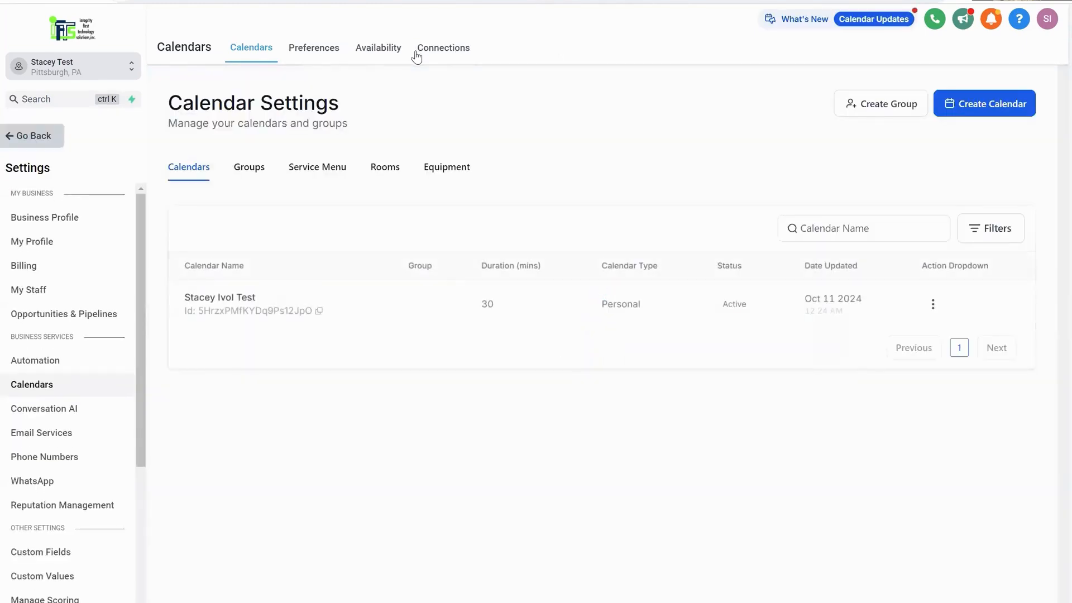
{"action": "left_click", "coordinate": [442, 49]}
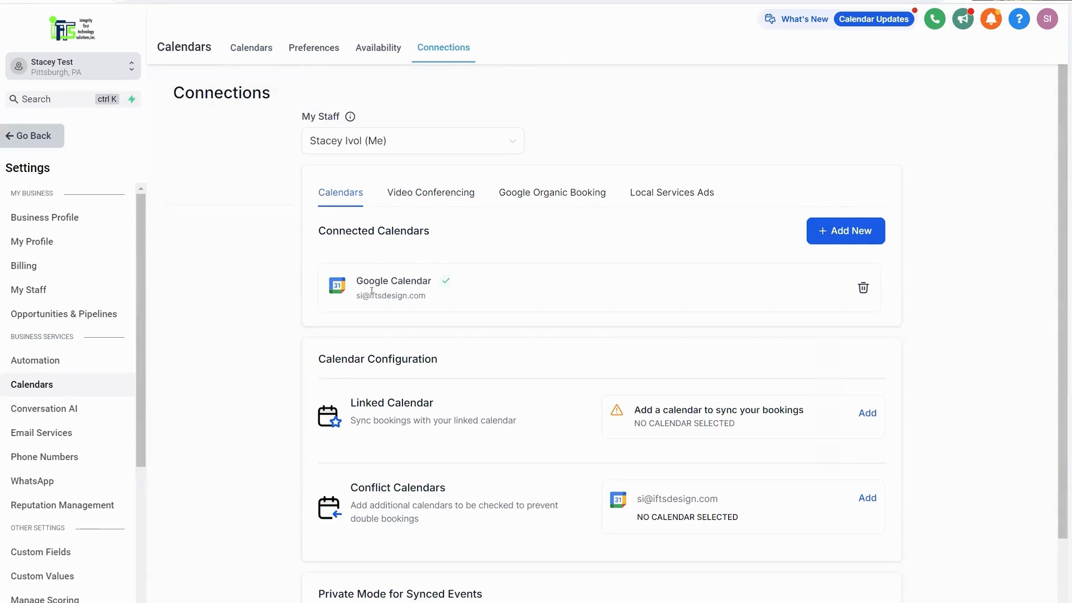
- Add the Google account's own calendar as a conflict calendar, save it, and reload the page
{"action": "scroll", "coordinate": [610, 285], "scroll_direction": "down", "scroll_amount": 2}
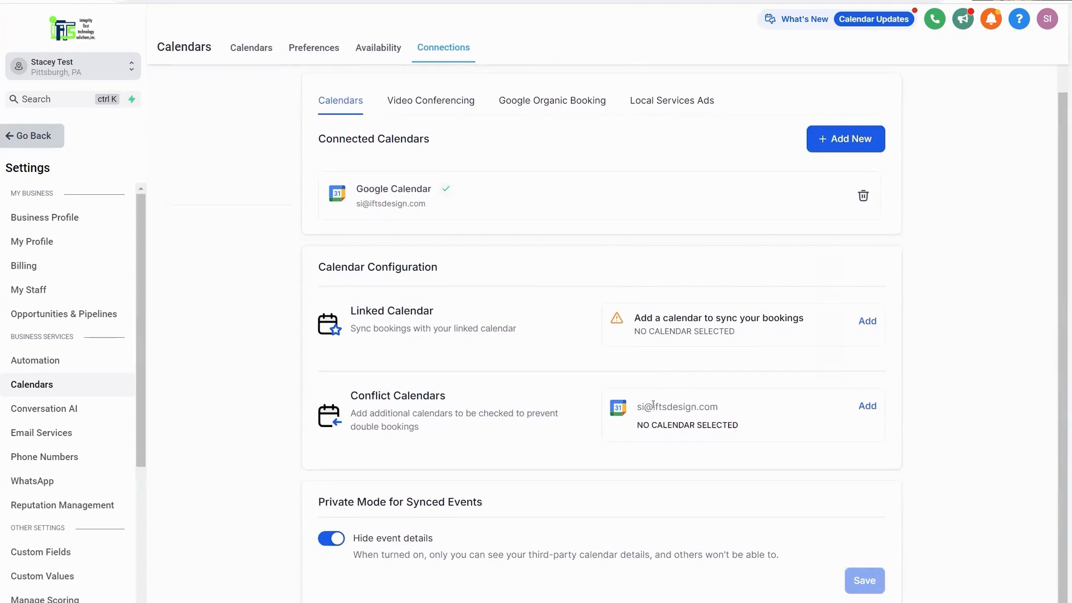
{"action": "left_click", "coordinate": [867, 407]}
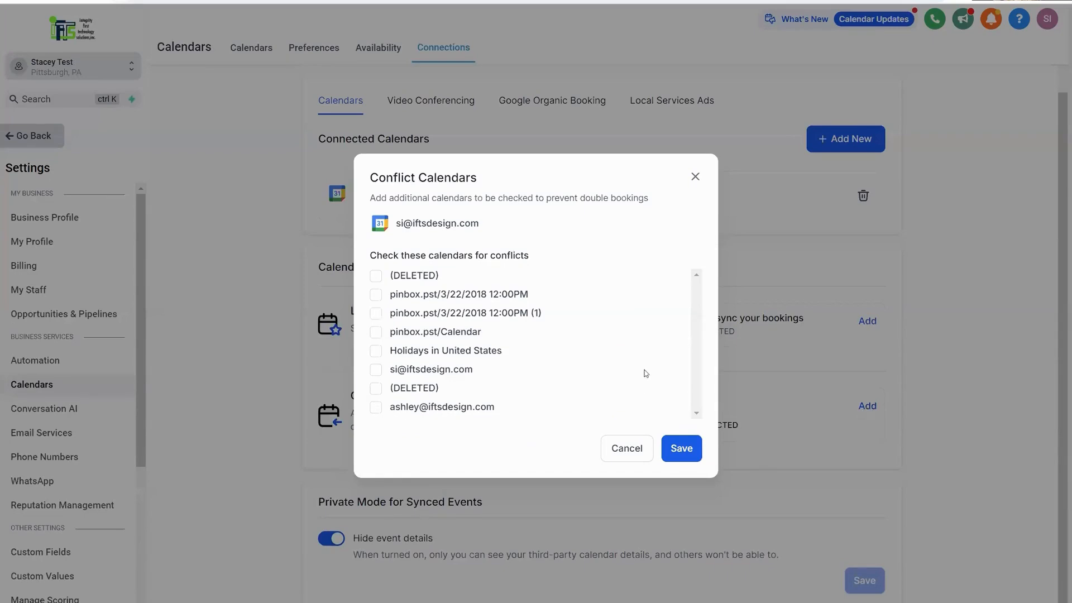
{"action": "left_click", "coordinate": [377, 374]}
{"action": "left_click", "coordinate": [678, 449]}
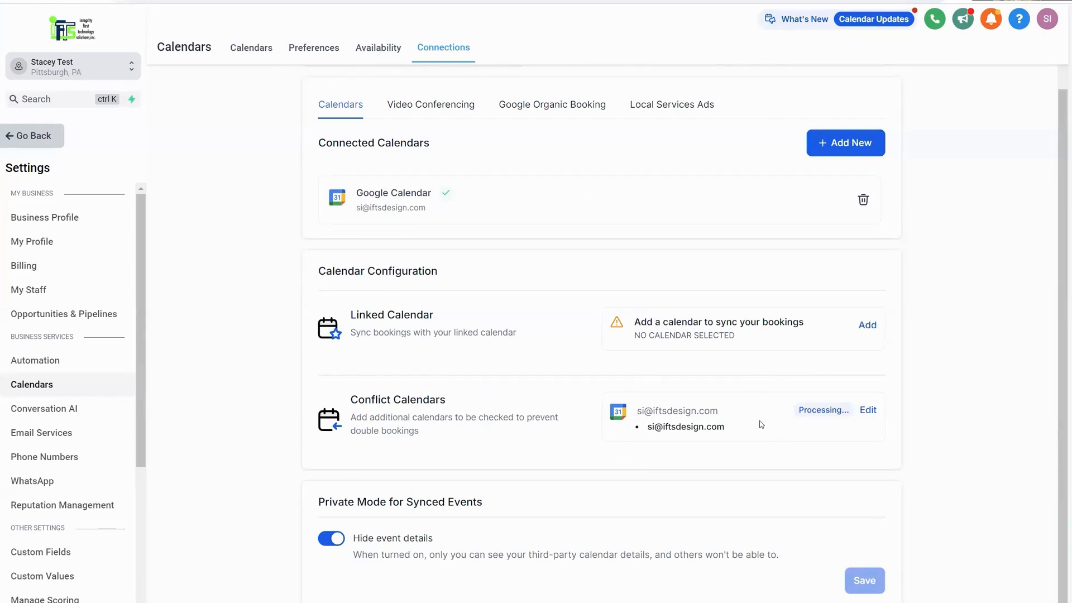
{"action": "key", "text": "F5"}
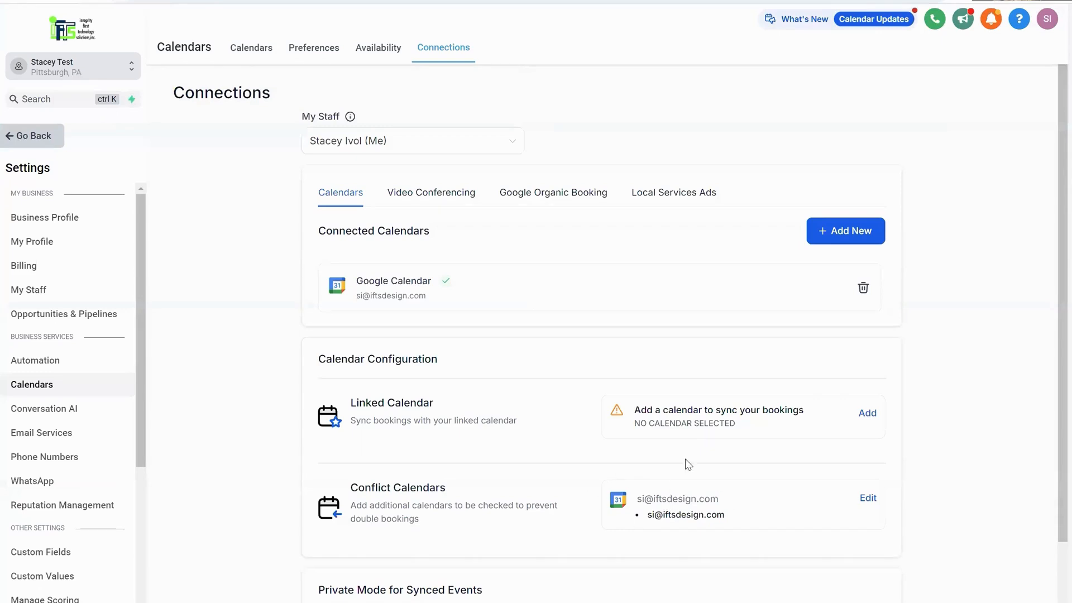
- Set the linked calendar to the Google account's own calendar for new events, save it, and reload the page
{"action": "scroll", "coordinate": [545, 426], "scroll_direction": "down", "scroll_amount": 2}
{"action": "left_click", "coordinate": [868, 413]}
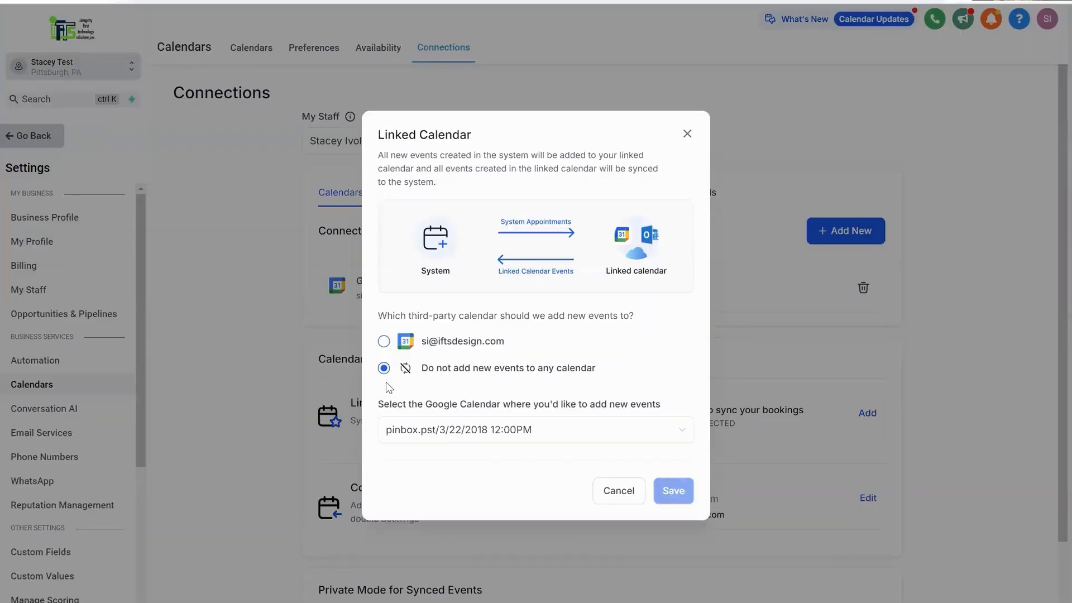
{"action": "left_click", "coordinate": [571, 435]}
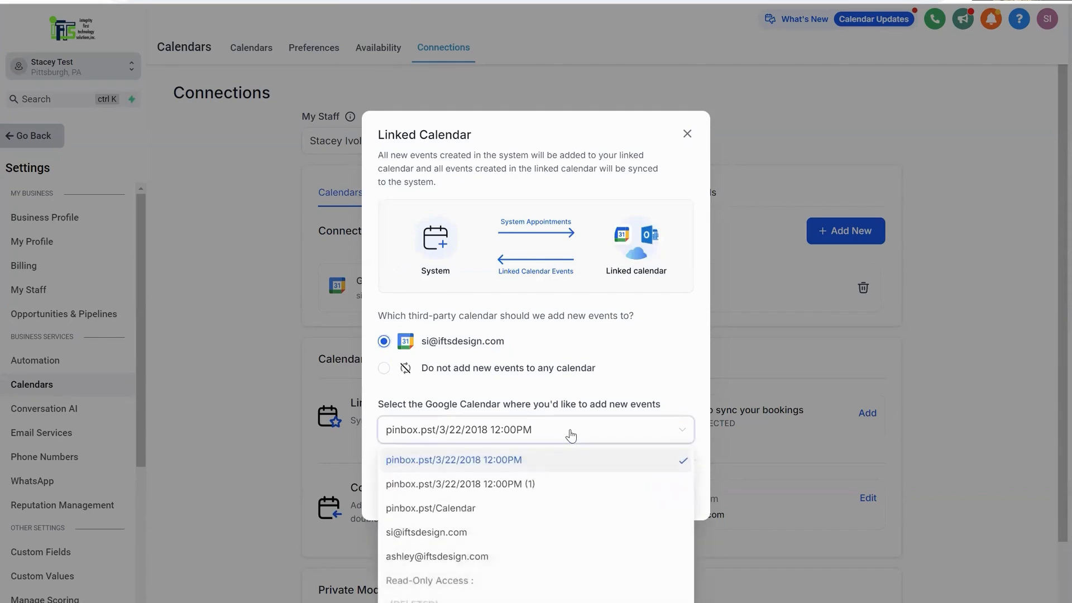
{"action": "left_click", "coordinate": [514, 536]}
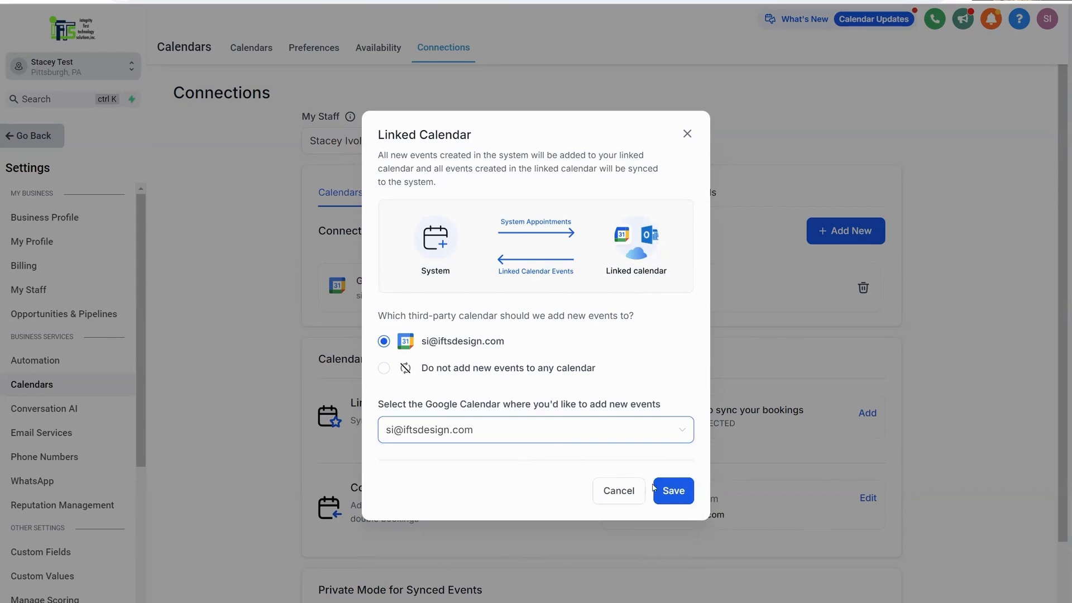
{"action": "left_click", "coordinate": [670, 489]}
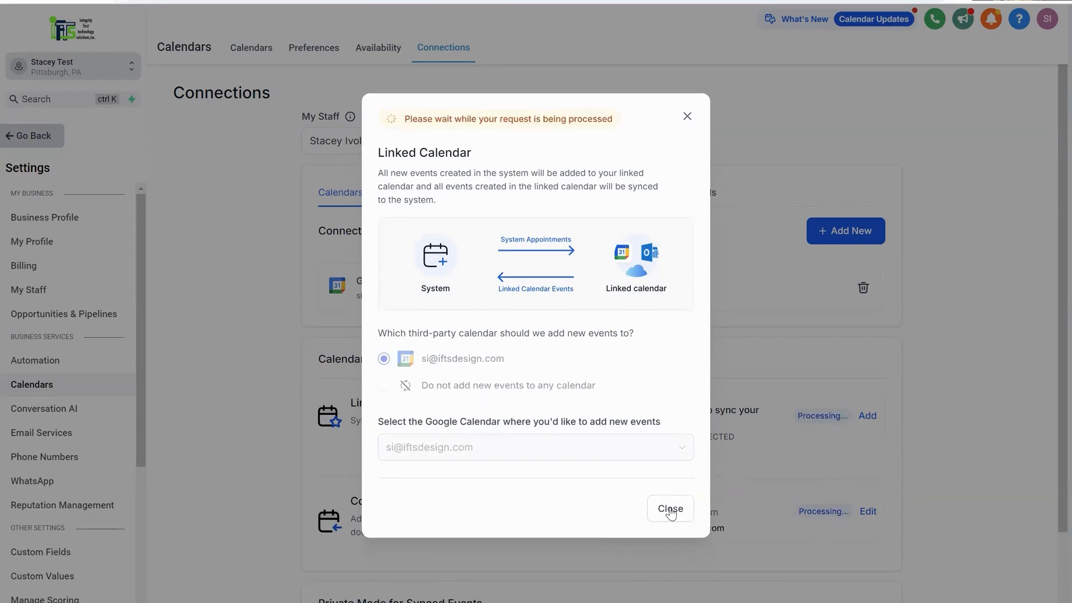
{"action": "left_click", "coordinate": [671, 511]}
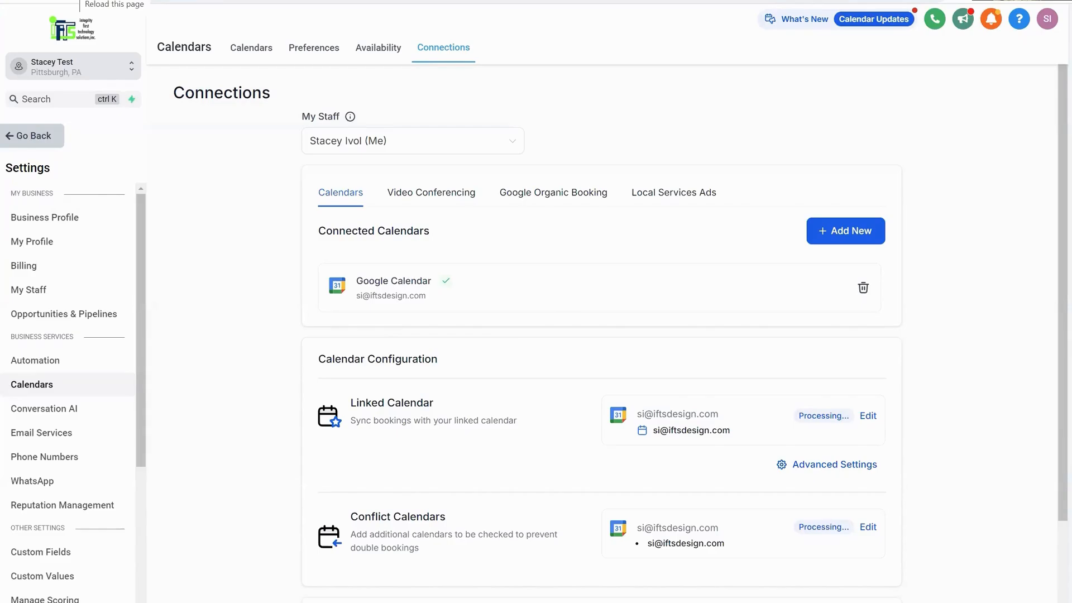
{"action": "left_click", "coordinate": [73, 0]}
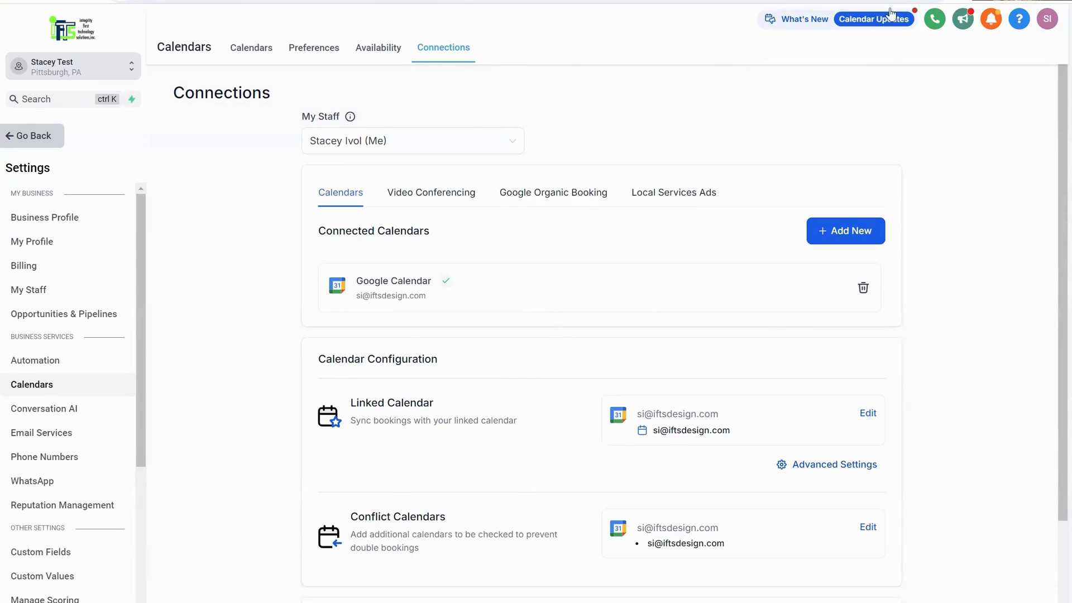
- Return to the public booking page, reload it, and examine the time slots offered for October 11
{"action": "left_click", "coordinate": [921, 1]}
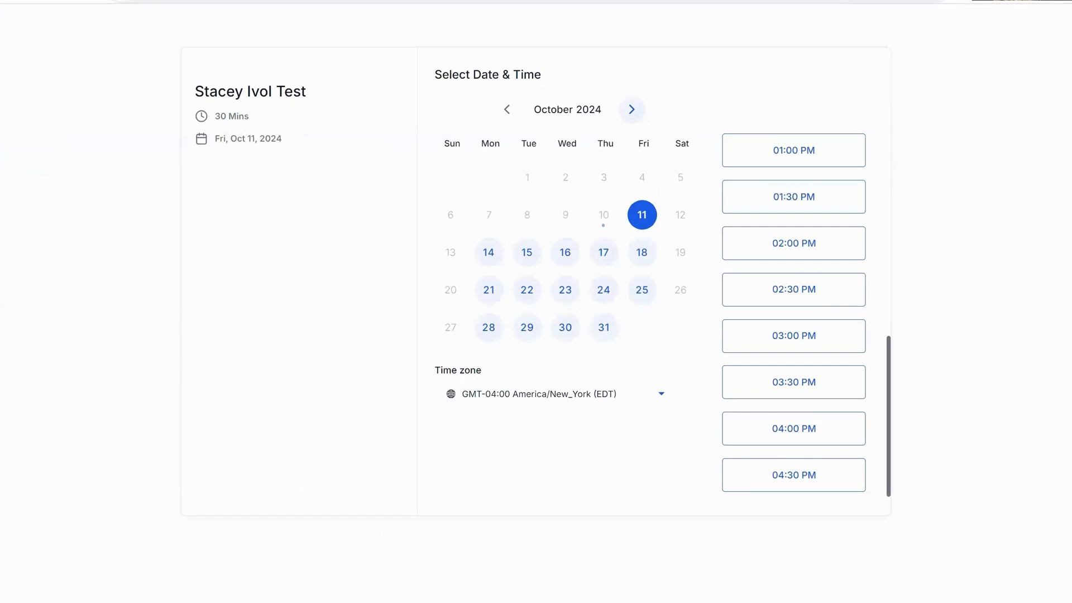
{"action": "key", "text": "F5"}
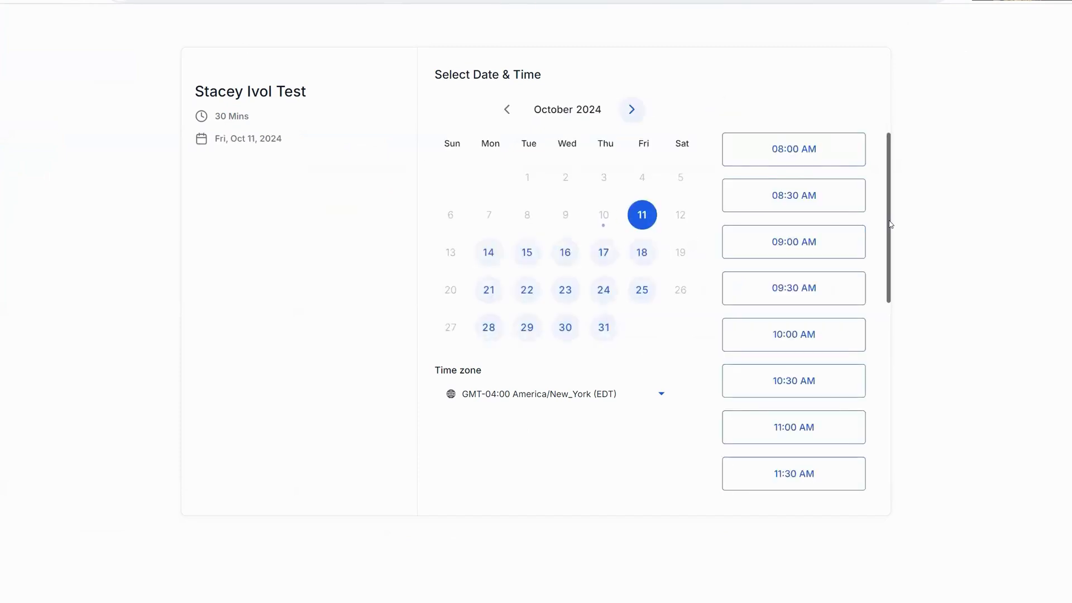
{"action": "left_click_drag", "start_coordinate": [890, 223], "coordinate": [897, 373]}
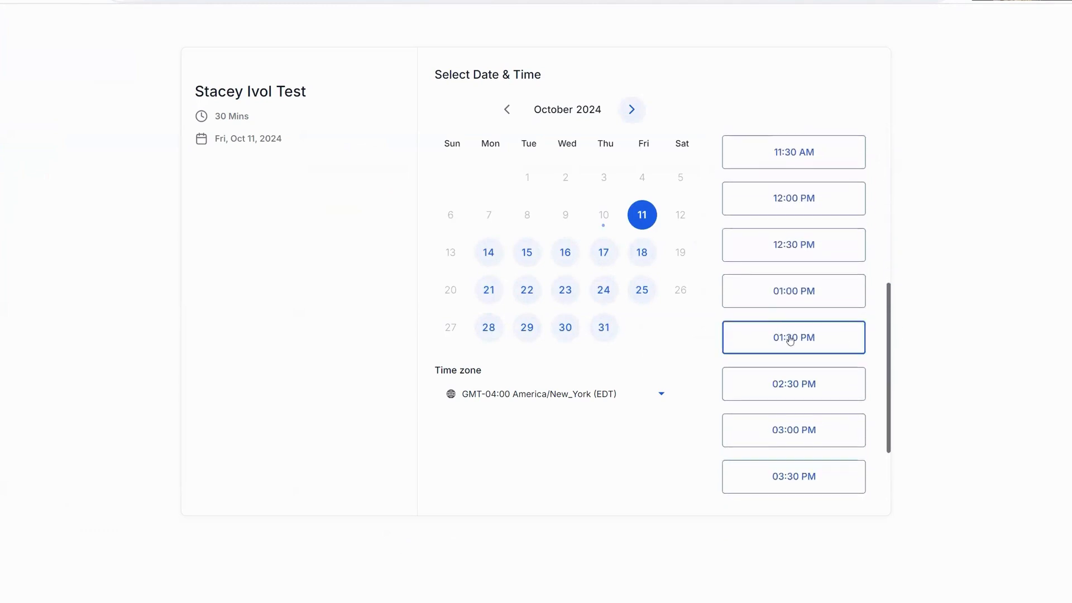